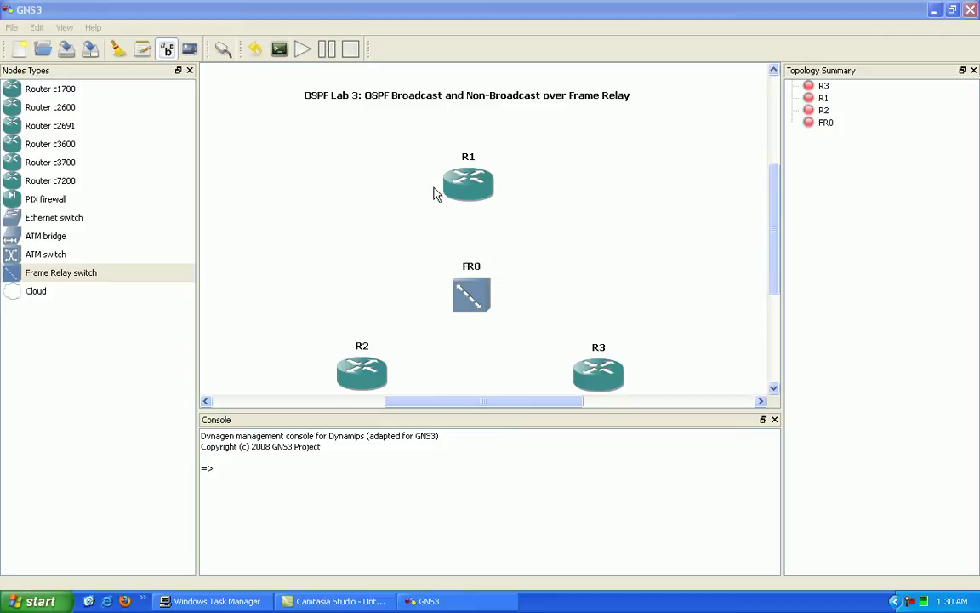
Open FR0's DLCI mapping settings and add the mapping 1:102 → 2:201
left_click(375, 170)
left_click(164, 51)
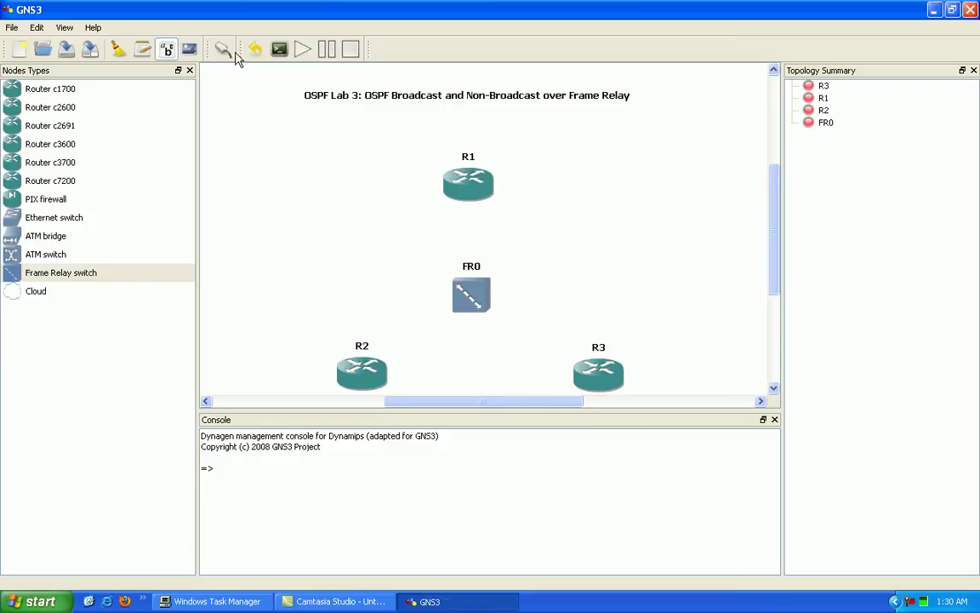
right_click(479, 304)
left_click(514, 308)
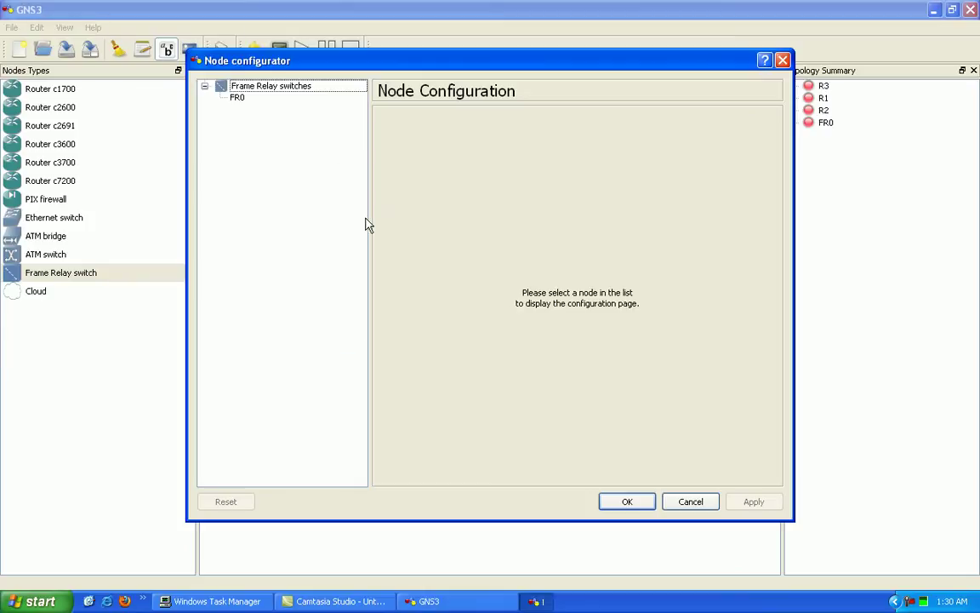
left_click(239, 99)
left_click(445, 167)
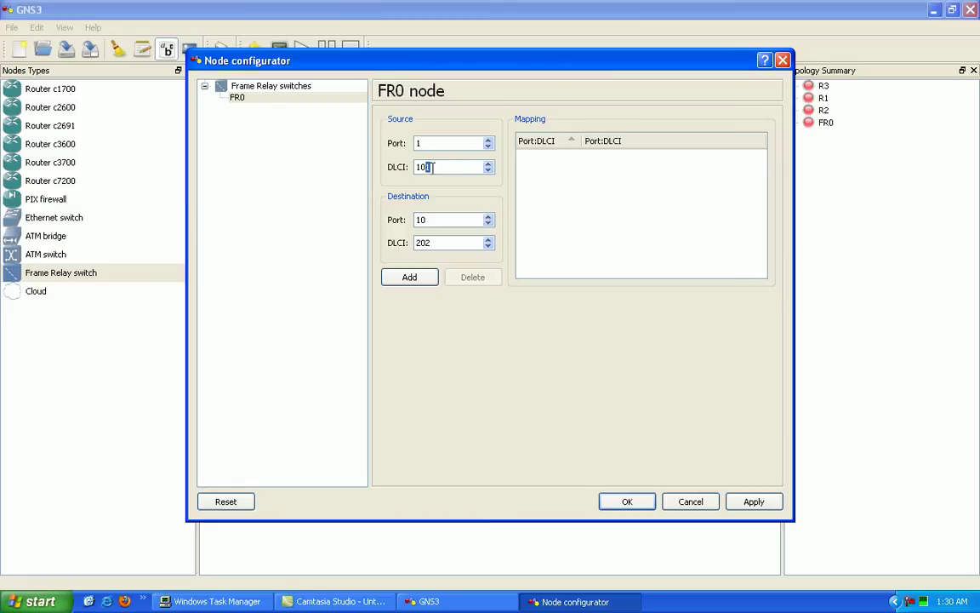
type("2")
double_click(437, 220)
type("2")
double_click(430, 242)
type("201")
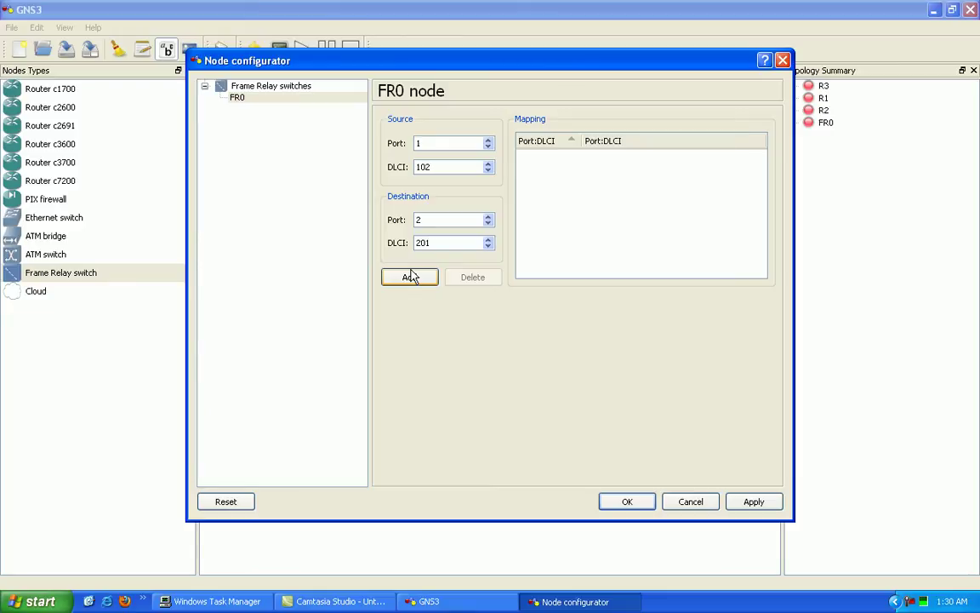
left_click(411, 278)
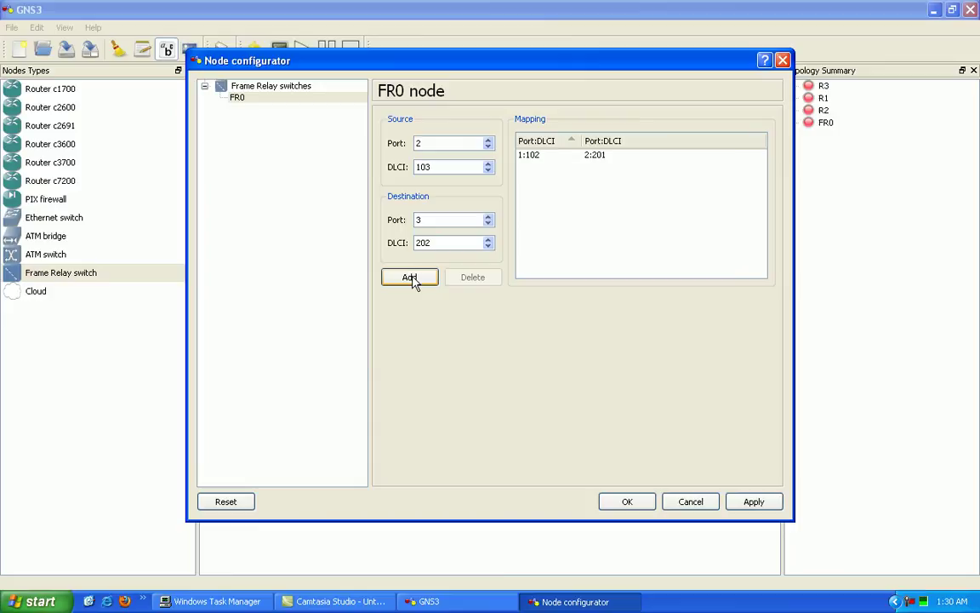
Add the 1:103 → 3:301 mapping and confirm FR0's configuration
double_click(428, 143)
type("1")
left_click_drag(444, 245, 392, 252)
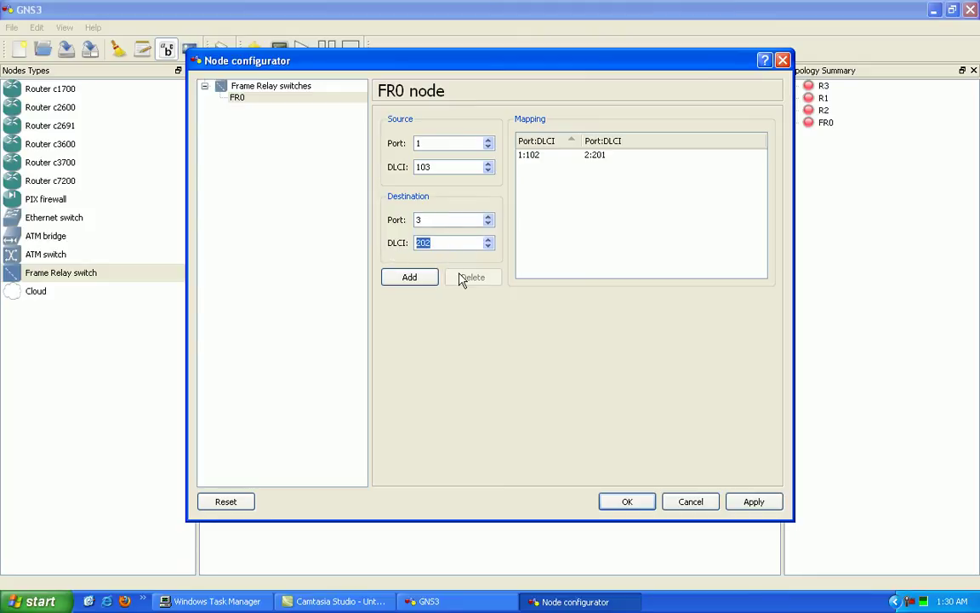
type("3")
type("01")
left_click(420, 281)
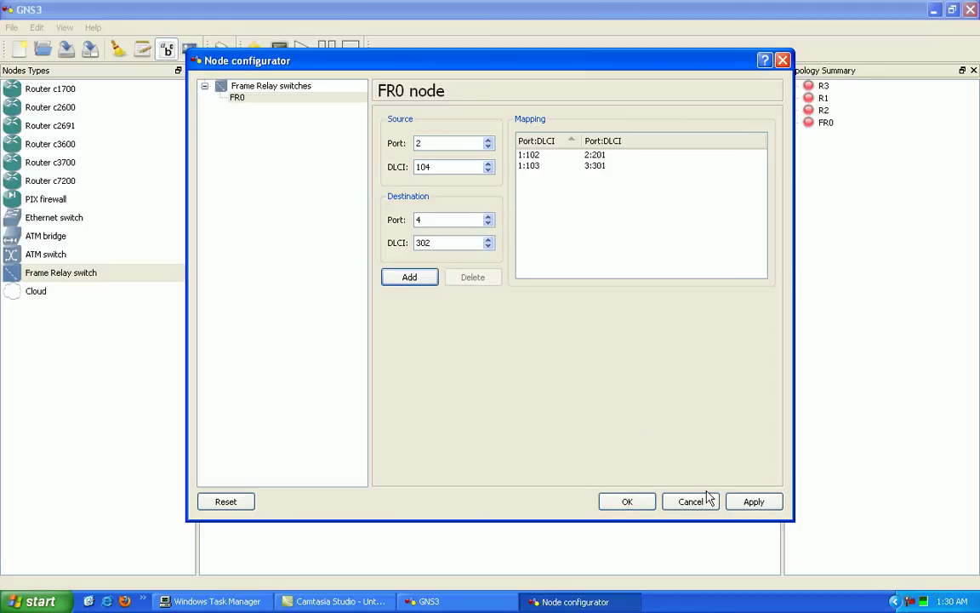
left_click(627, 507)
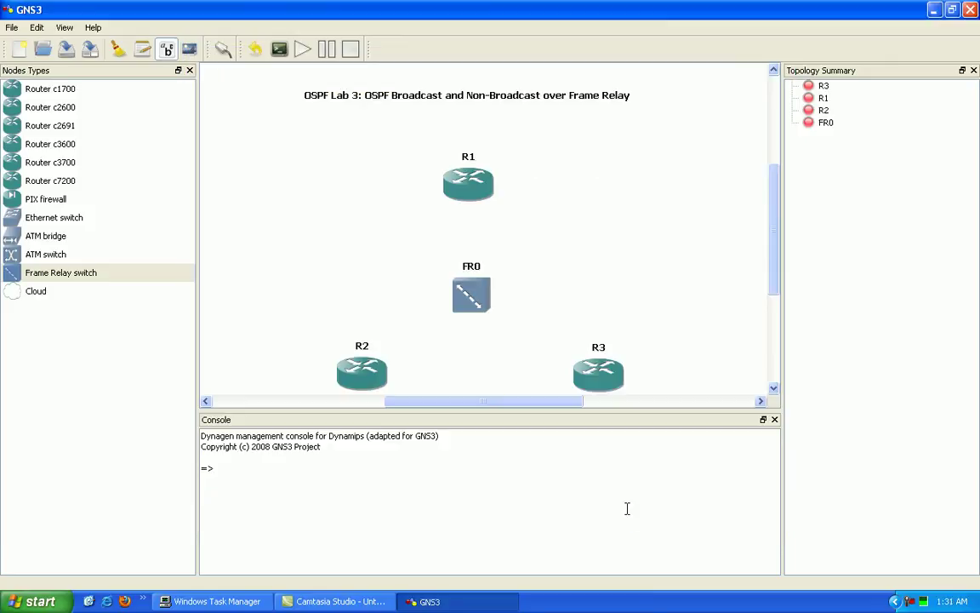
Connect R1 to FR0 port 1 with a serial link
left_click(232, 54)
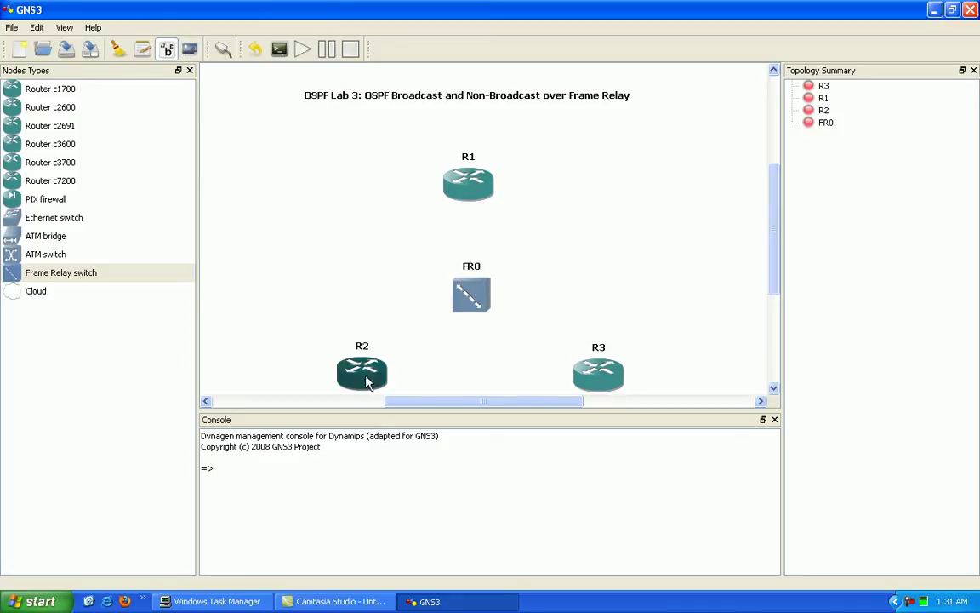
left_click(223, 49)
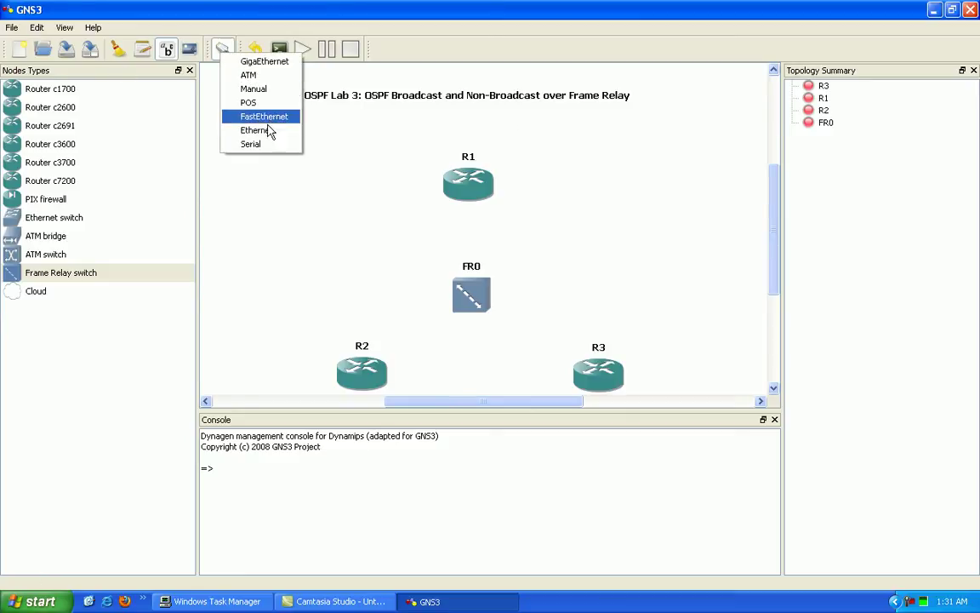
left_click(254, 141)
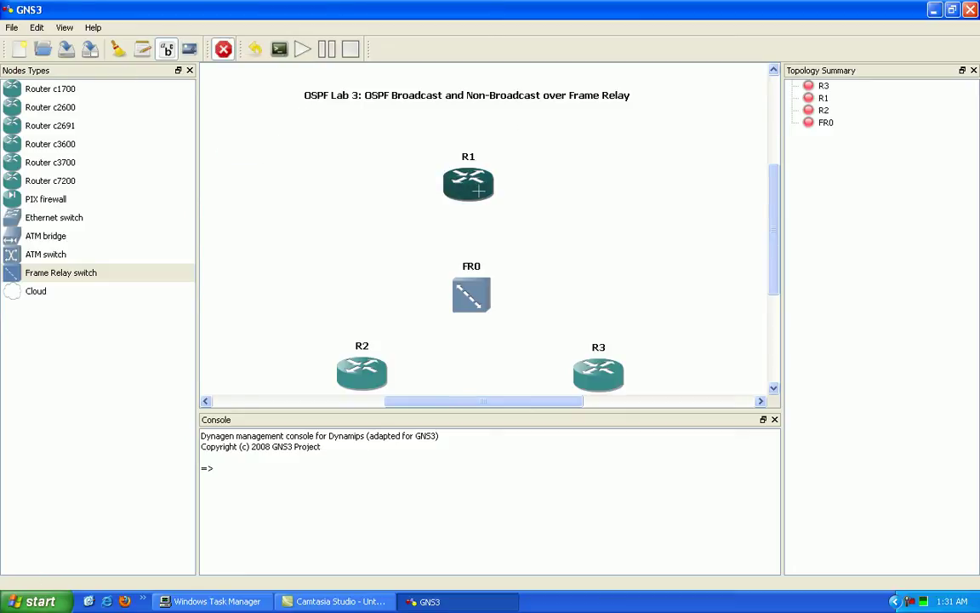
left_click(459, 195)
left_click(473, 292)
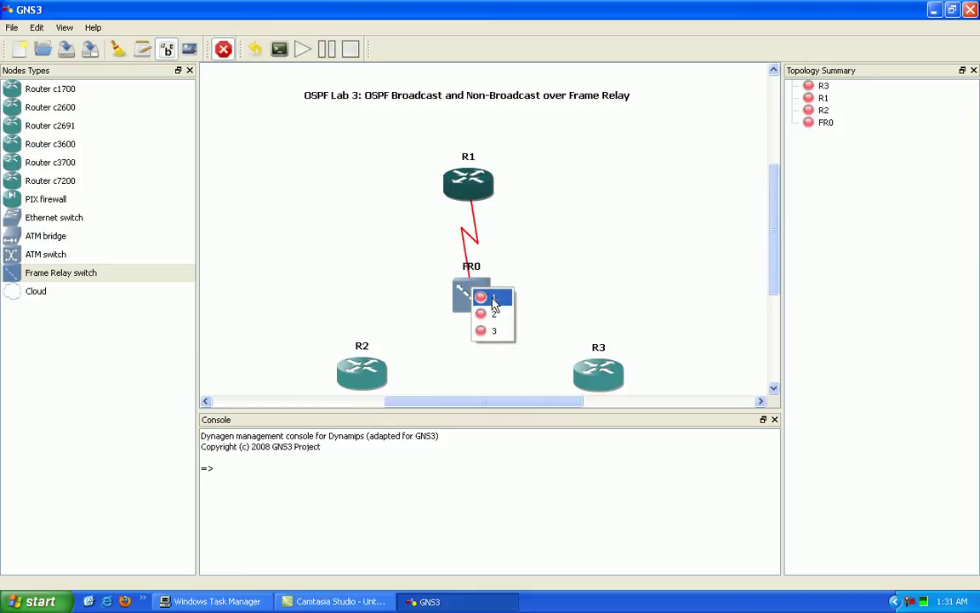
left_click(491, 298)
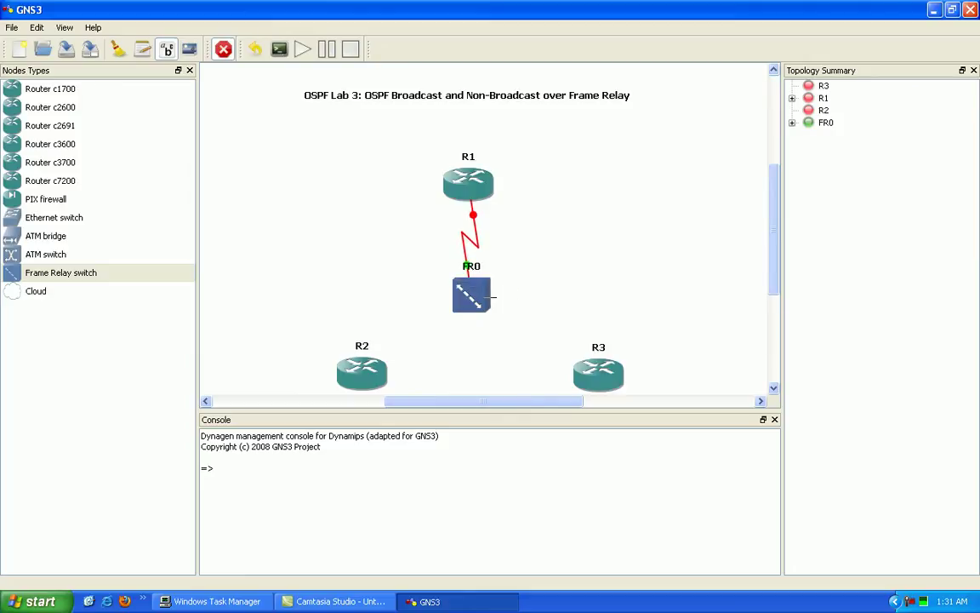
Add serial links from FR0 port 3 to R3 and from R2 to FR0 port 2
left_click(581, 351)
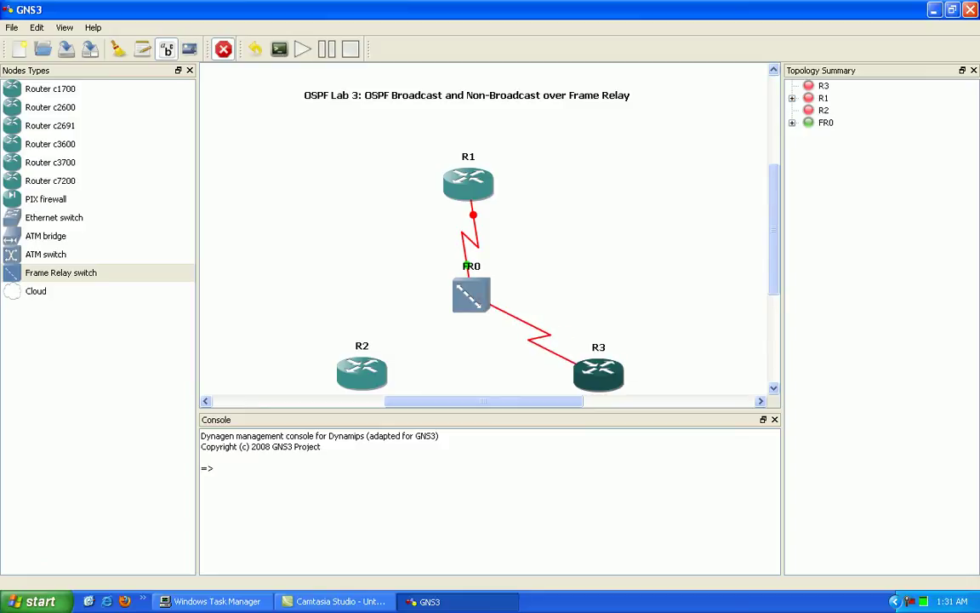
left_click(470, 293)
left_click(493, 341)
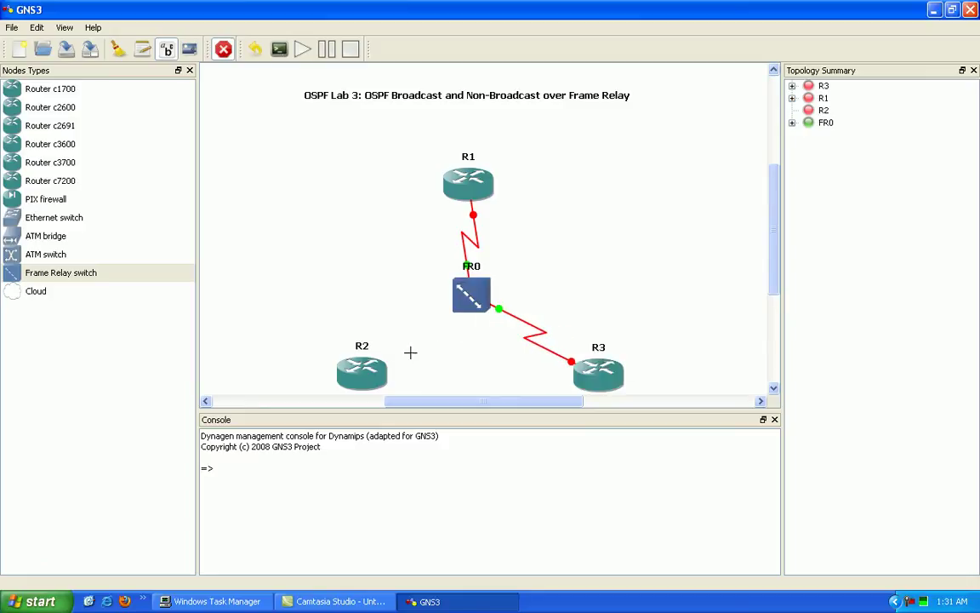
left_click(362, 368)
left_click(469, 295)
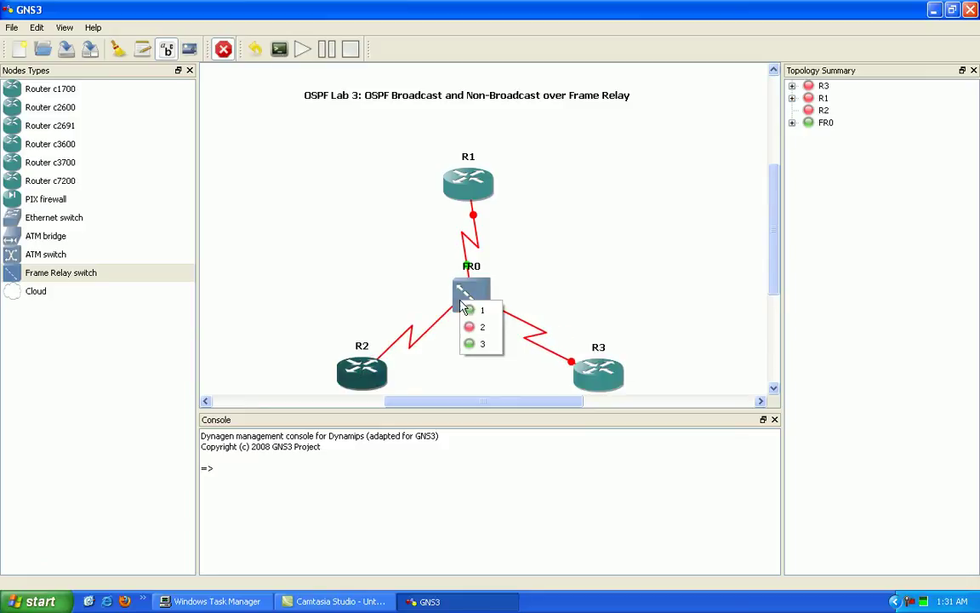
left_click(482, 323)
left_click(190, 49)
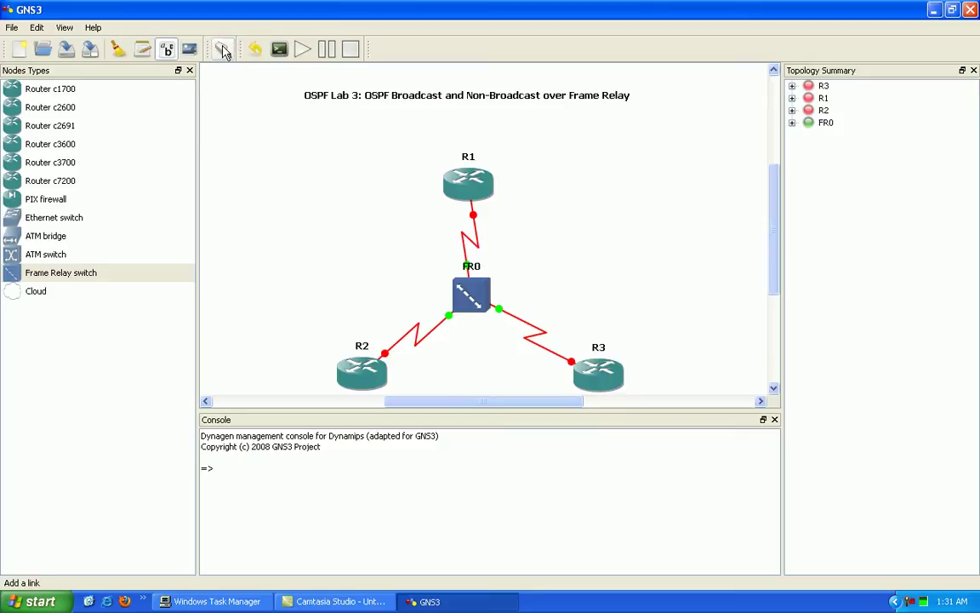
left_click(142, 50)
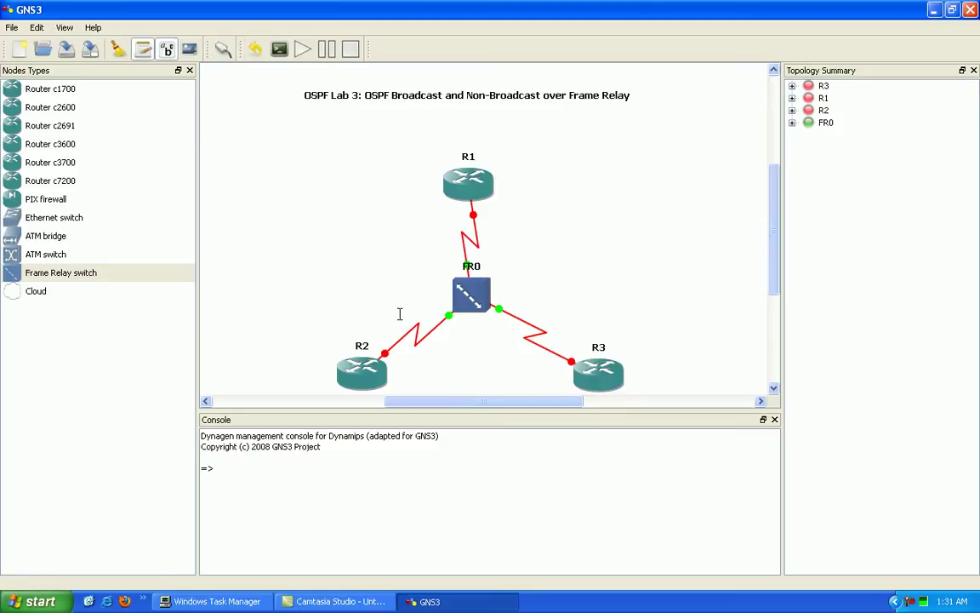
Place a '192.168.123.0/24' note just below FR0, between R2 and R3
left_click(440, 360)
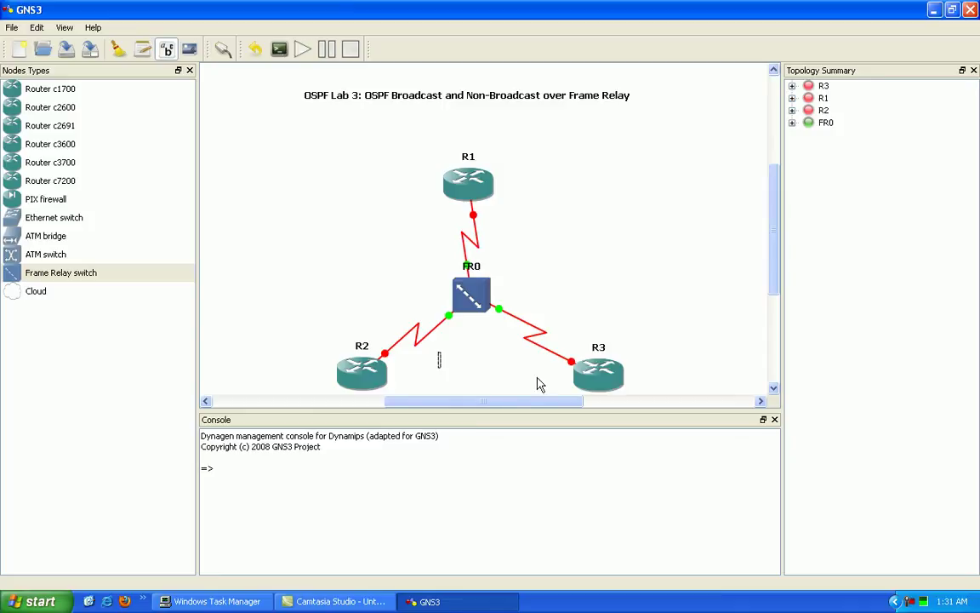
type("192.")
type("168")
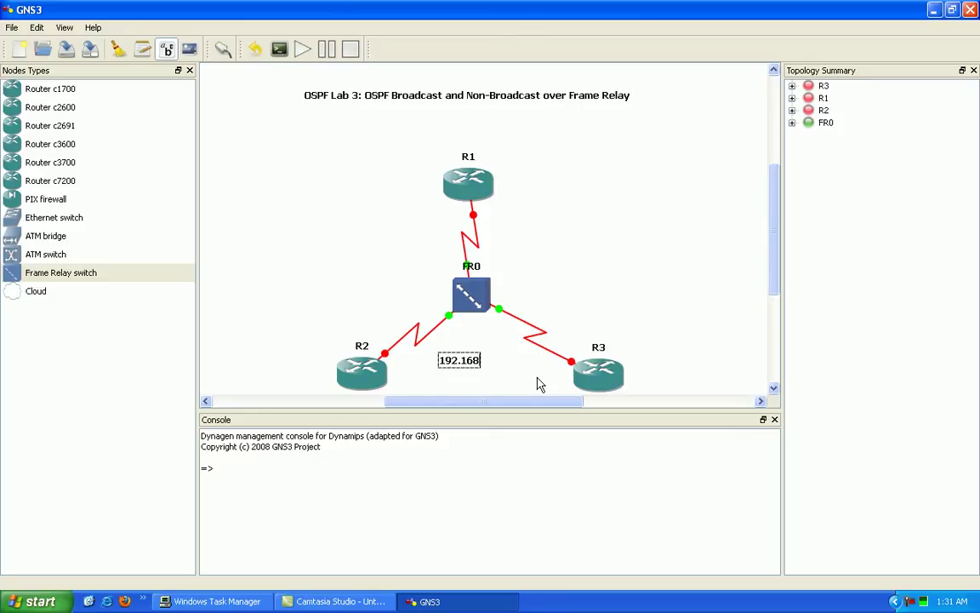
type(".123")
type(".0/2")
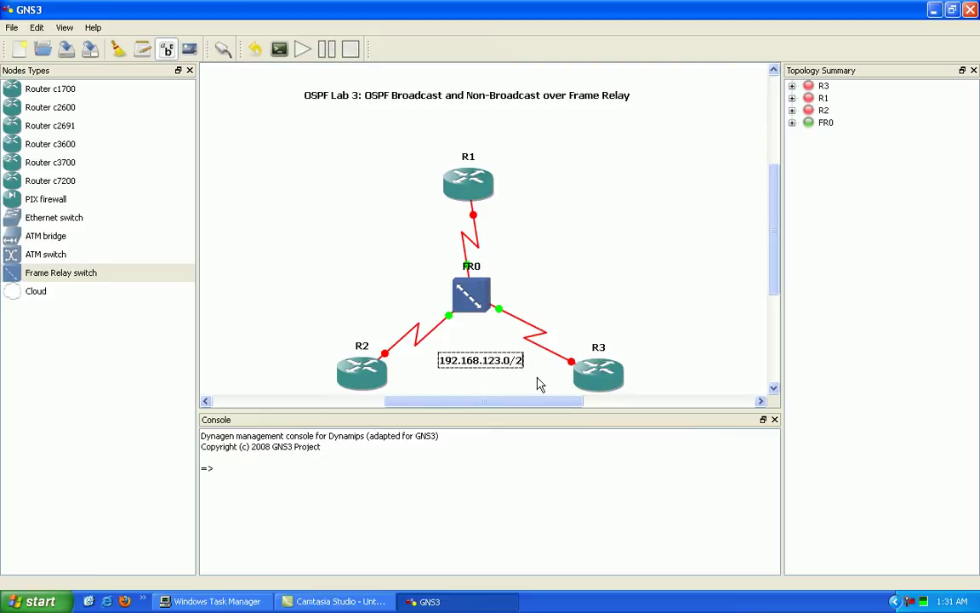
type("4")
left_click(477, 388)
left_click_drag(482, 364, 474, 355)
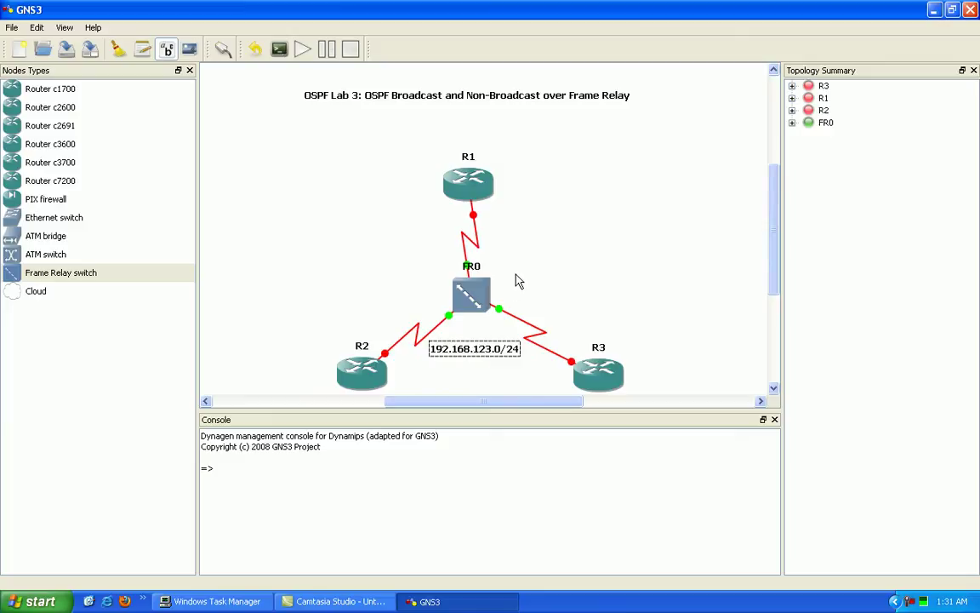
left_click(579, 260)
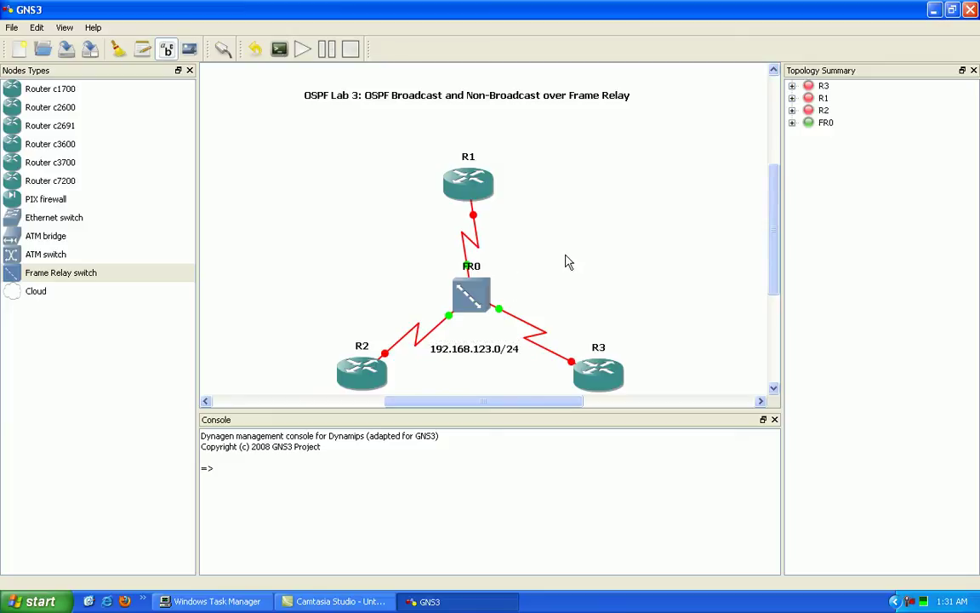
Add host-address notes .1 beside R1, .2 beside R2 and .3 beside R3
left_click(231, 53)
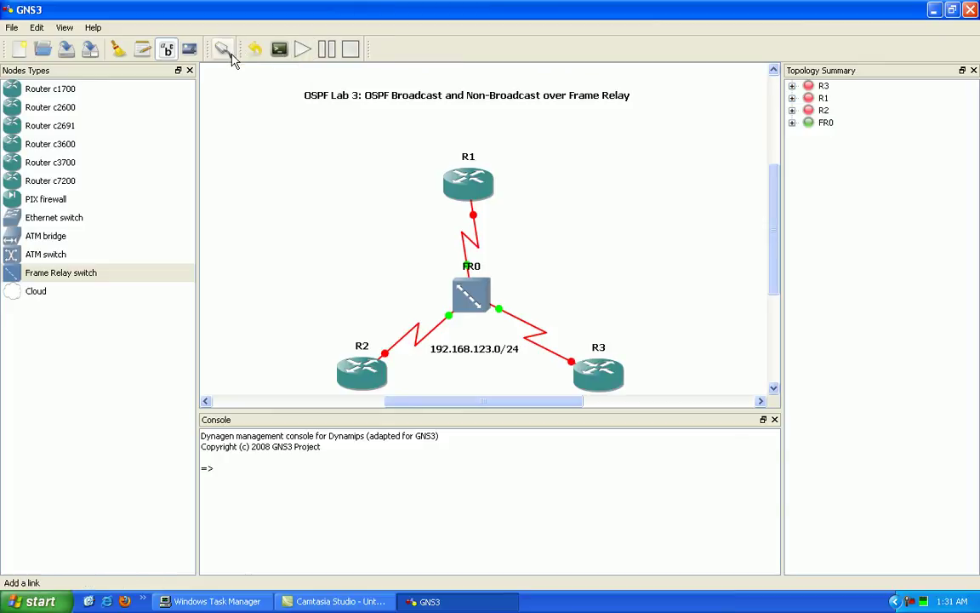
left_click(142, 49)
left_click(491, 211)
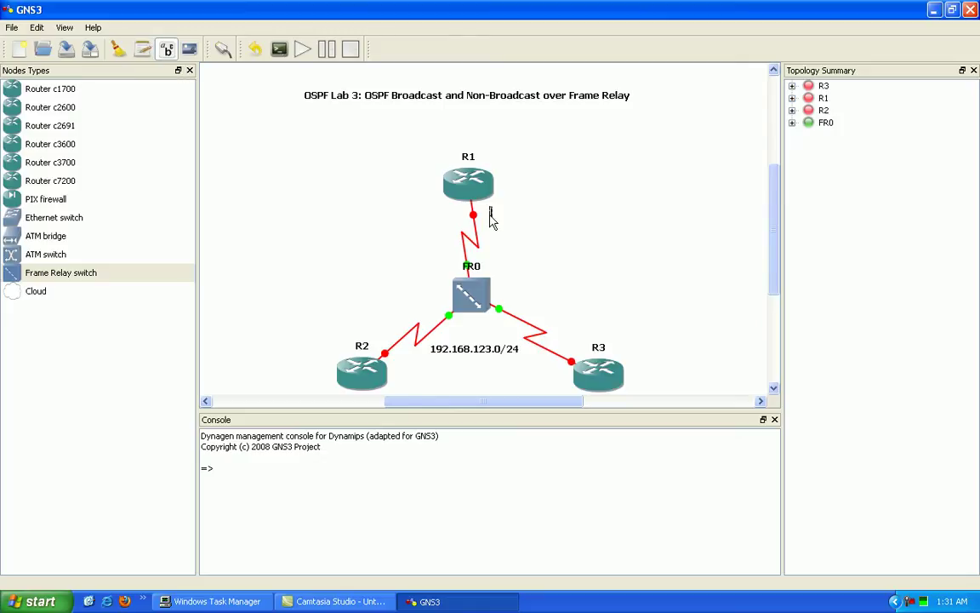
type("1")
left_click(142, 49)
left_click(384, 330)
type(".2")
left_click(354, 243)
left_click(142, 48)
left_click(552, 335)
type(".3")
left_click(638, 266)
Start router R1, then reposition and minimize its telnet console window
right_click(476, 183)
left_click(518, 284)
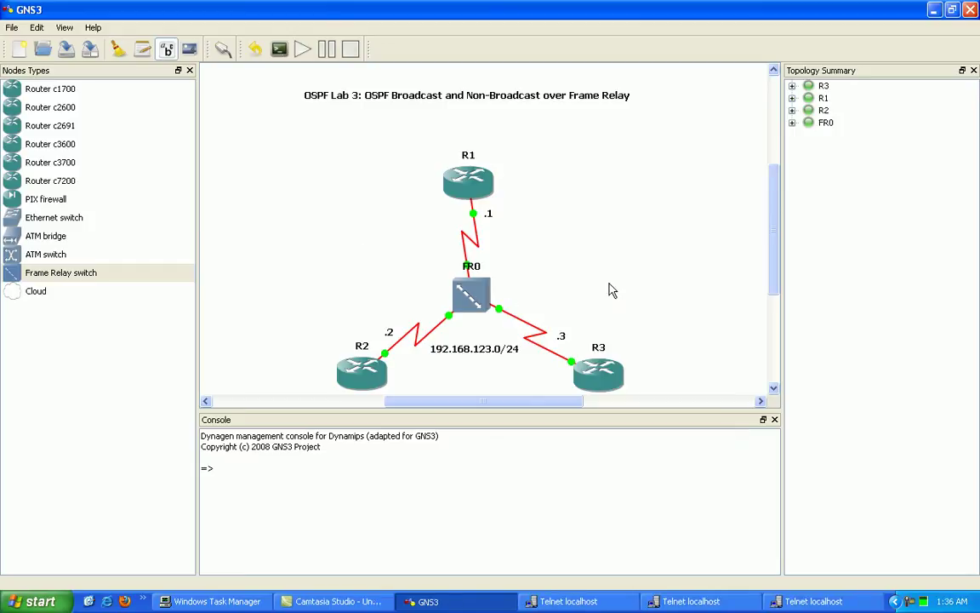
left_click(584, 604)
mouse_move(349, 38)
left_mouse_down()
mouse_move(809, 78)
mouse_move(619, 45)
mouse_move(706, 234)
left_mouse_up()
left_click(833, 223)
left_click(145, 50)
On R1, configure interface Loopback0 with IP address 1.1.1.1 255.255.255.255
left_click(568, 601)
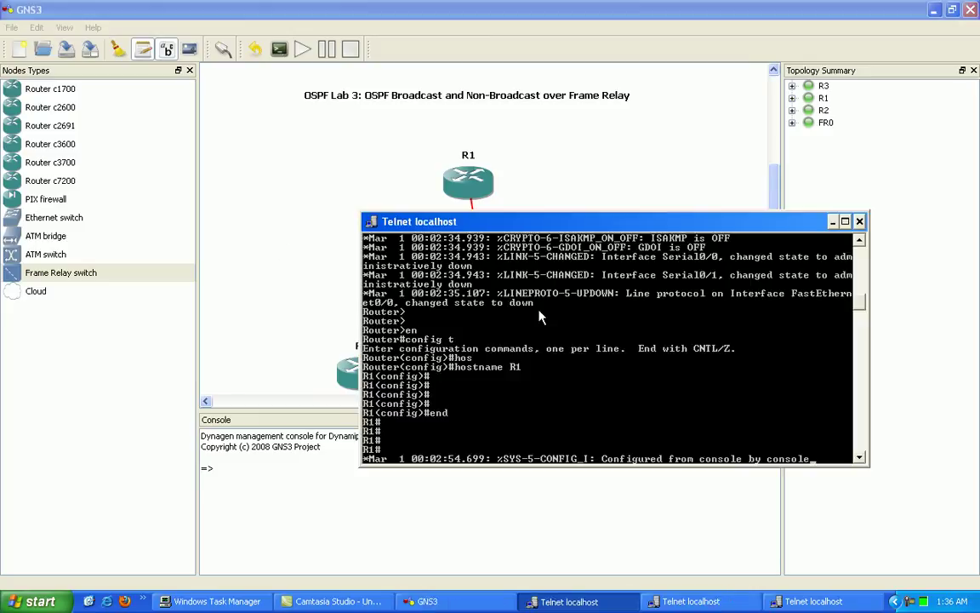
key("Return")
key("Return")
type("config t")
key("Return")
type("int")
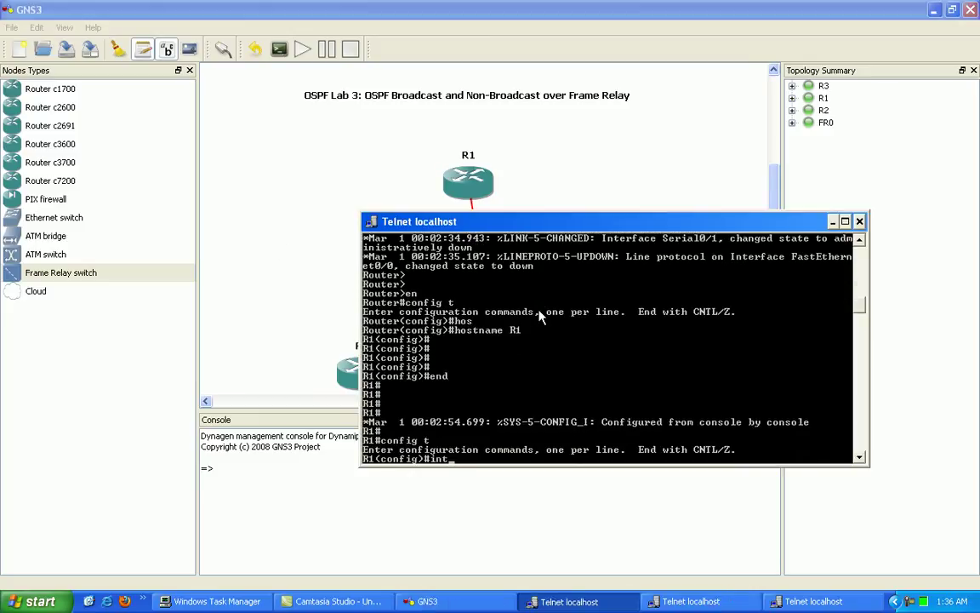
type(" lo0")
key("Return")
type("ip add")
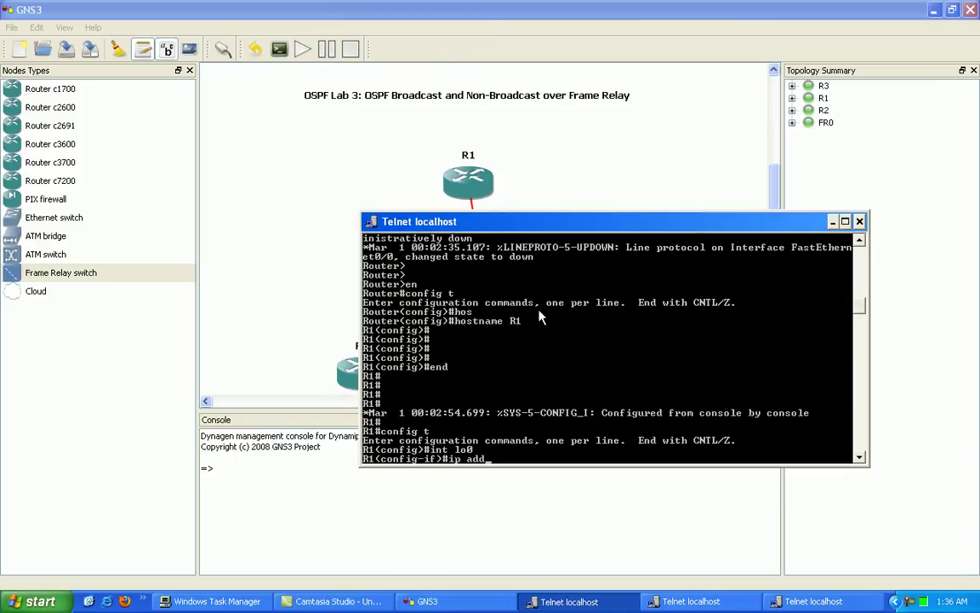
key("Tab")
type("1.1.1.1")
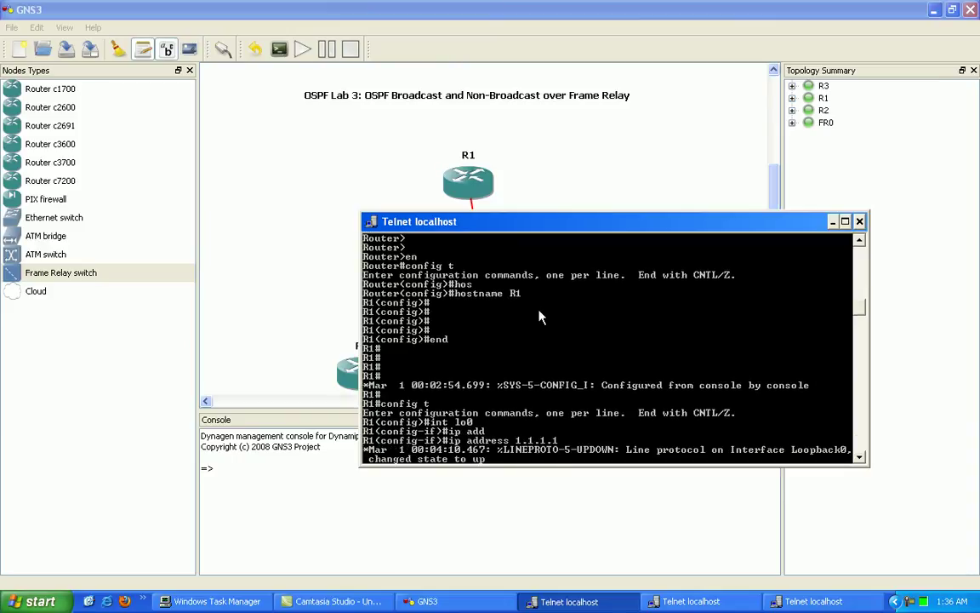
type(" 255.")
type("255.255.255")
key("Return")
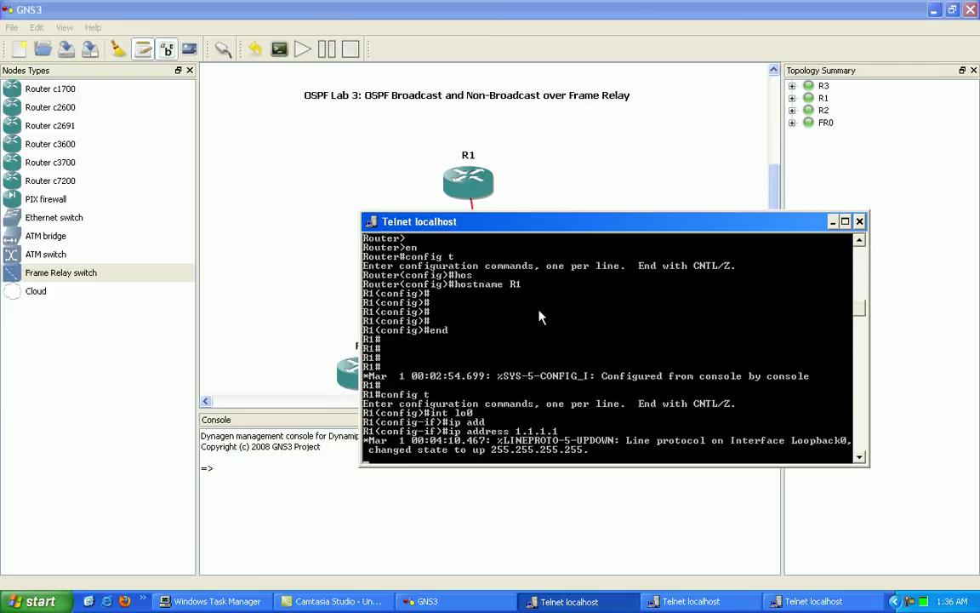